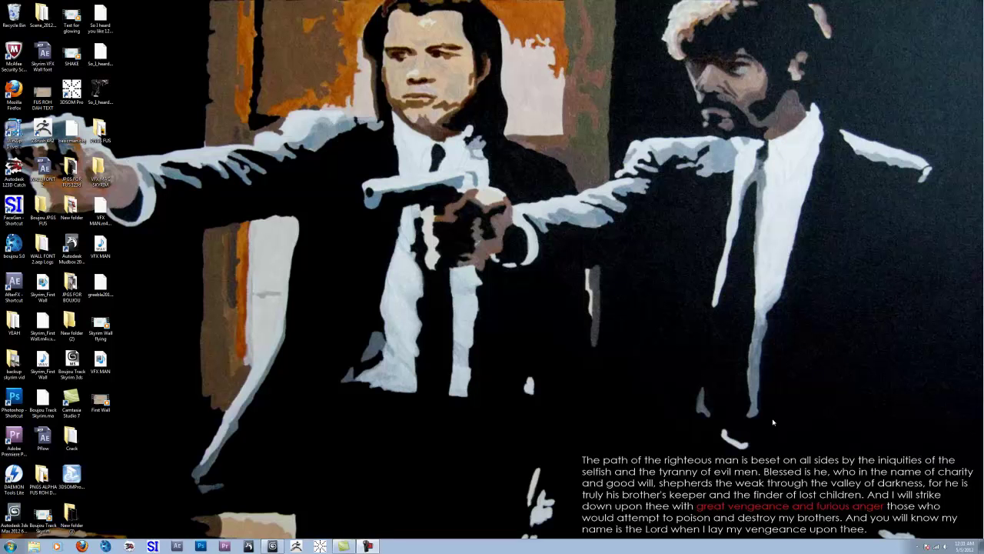
- Orbit the Perspective view around the city block to frontal and top-down angles
left_click(272, 546)
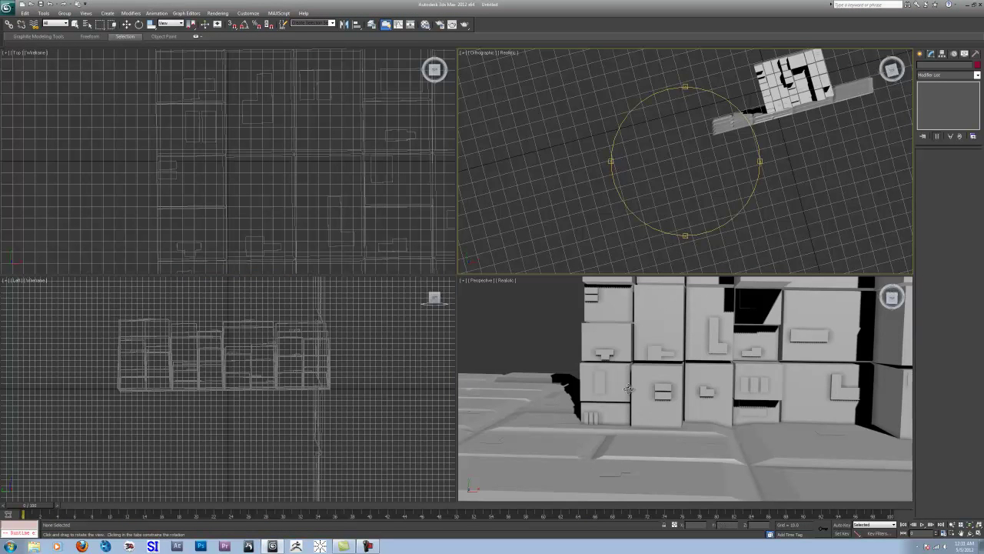
right_click(609, 361)
mouse_move(609, 363)
left_mouse_down()
mouse_move(616, 365)
mouse_move(613, 357)
left_mouse_up()
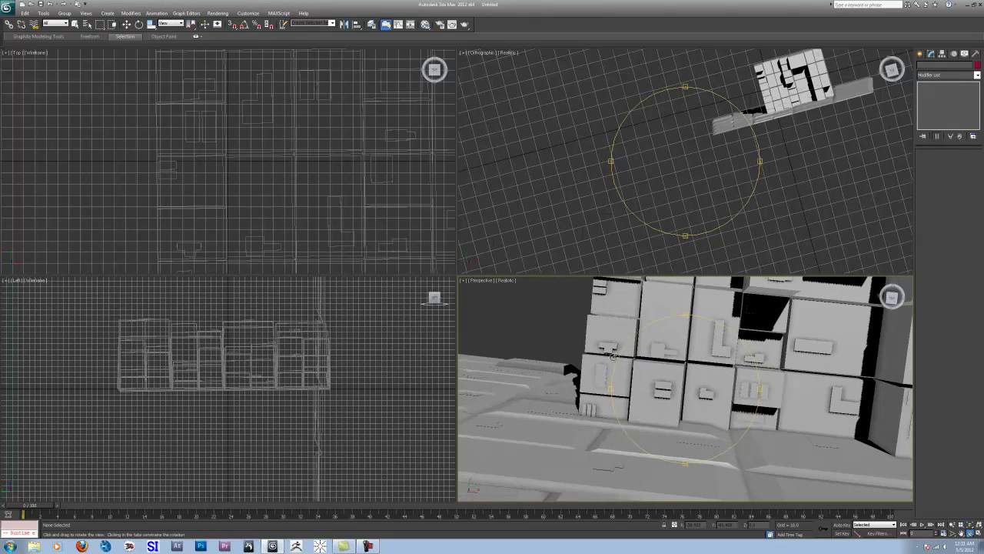
left_click_drag(809, 356, 804, 344)
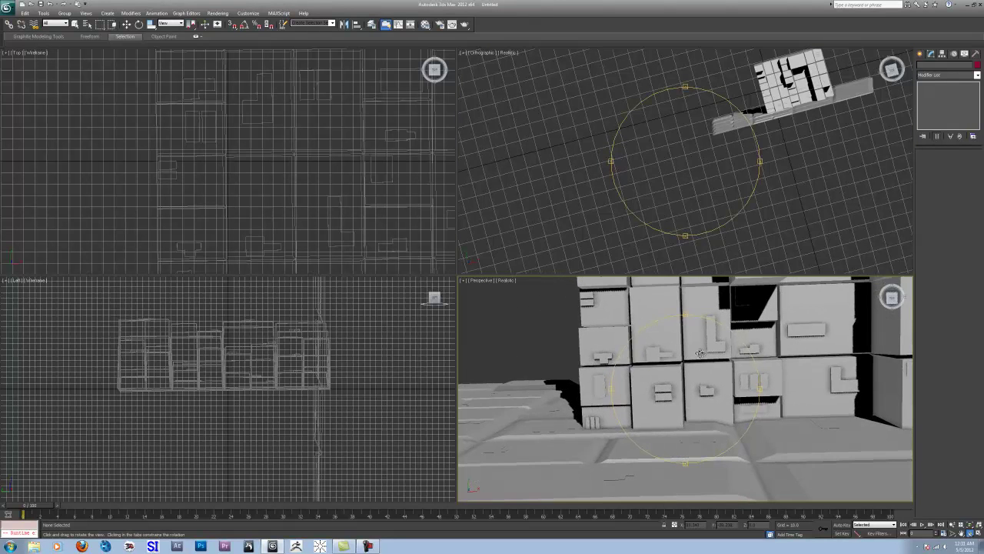
mouse_move(700, 353)
left_mouse_down()
mouse_move(710, 374)
mouse_move(661, 447)
mouse_move(639, 403)
mouse_move(693, 347)
mouse_move(690, 355)
left_mouse_up()
left_click(8, 10)
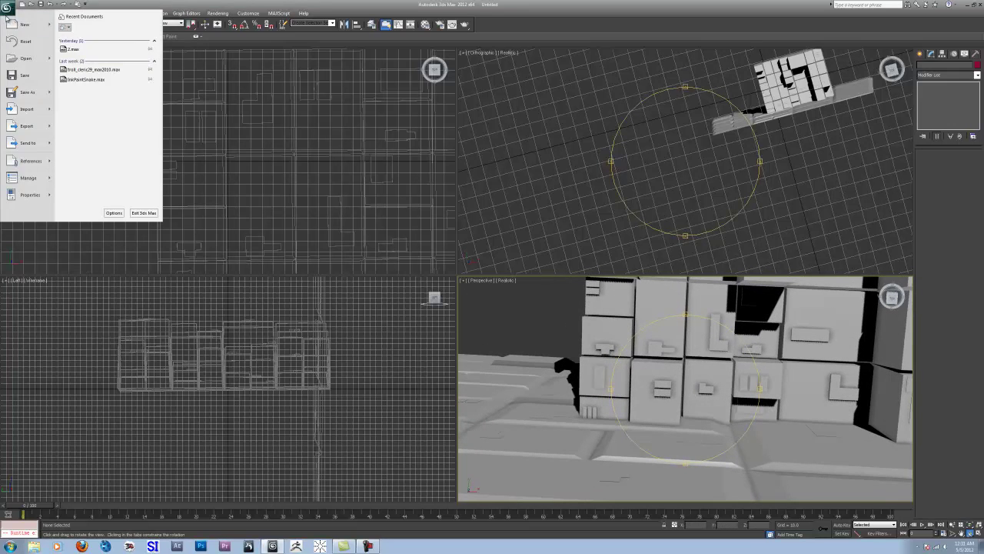
mouse_move(31, 23)
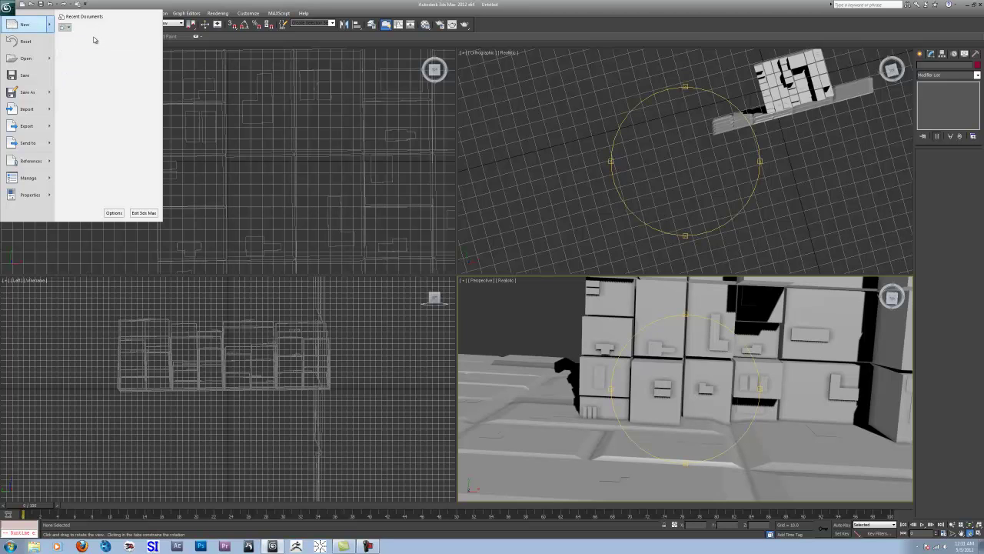
left_click(94, 39)
left_click(462, 298)
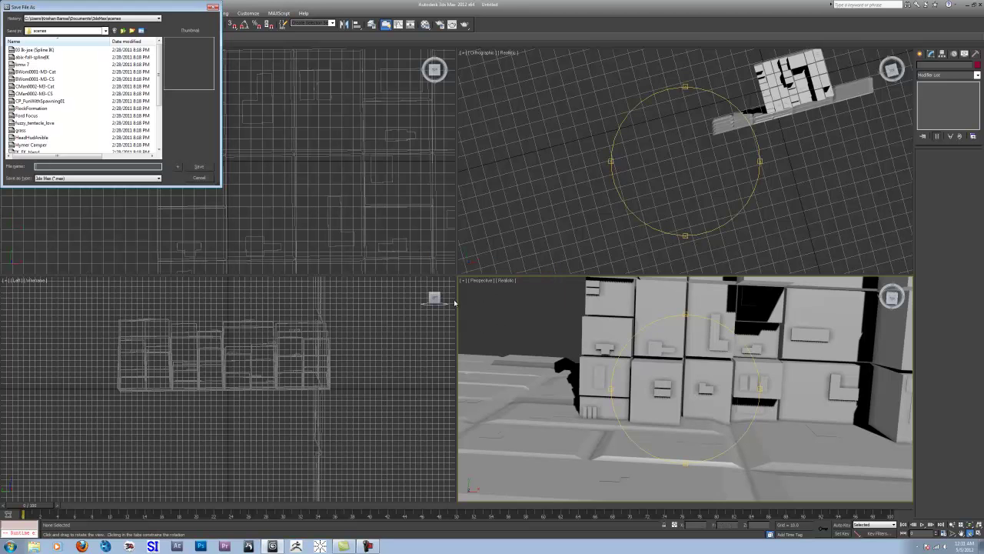
left_click(96, 18)
left_click(91, 43)
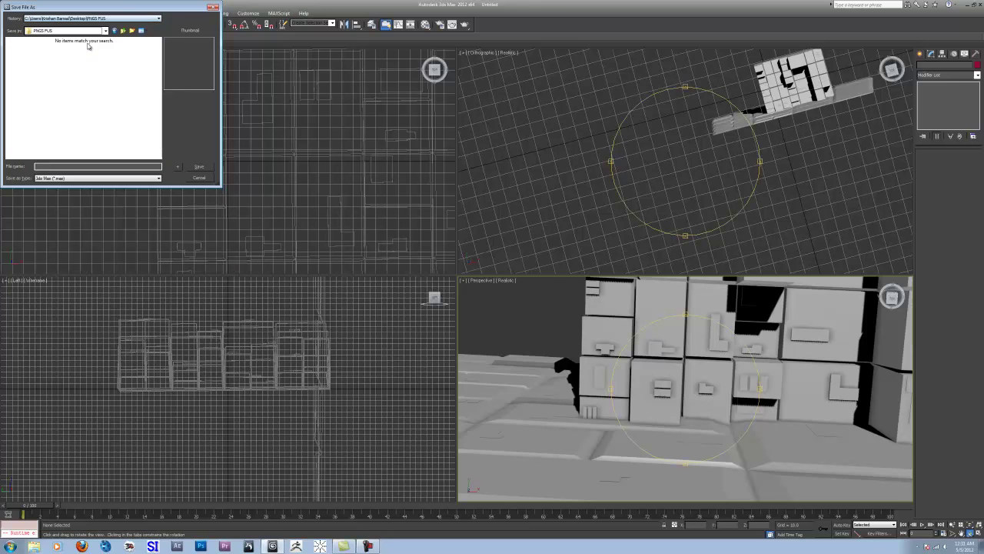
left_click(88, 31)
left_click(87, 39)
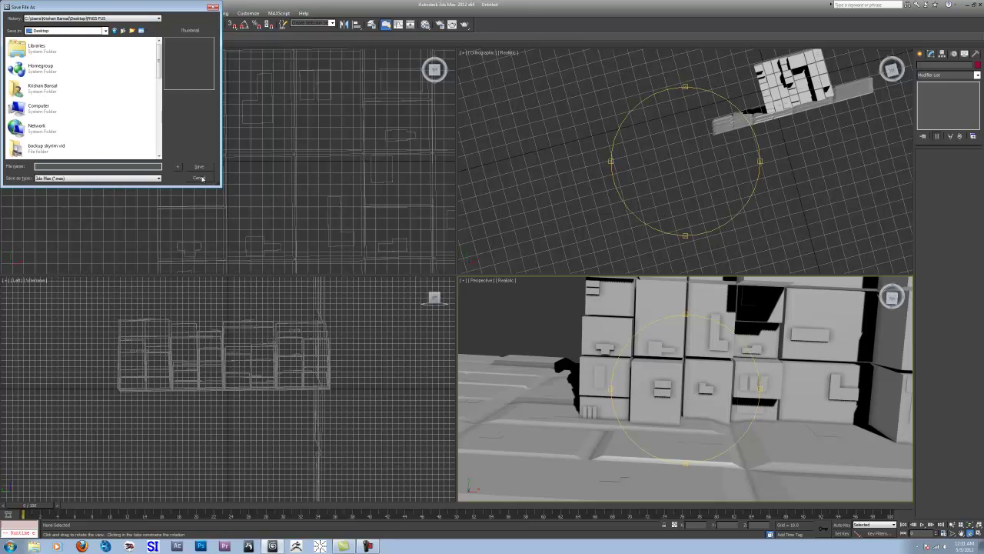
left_click(199, 178)
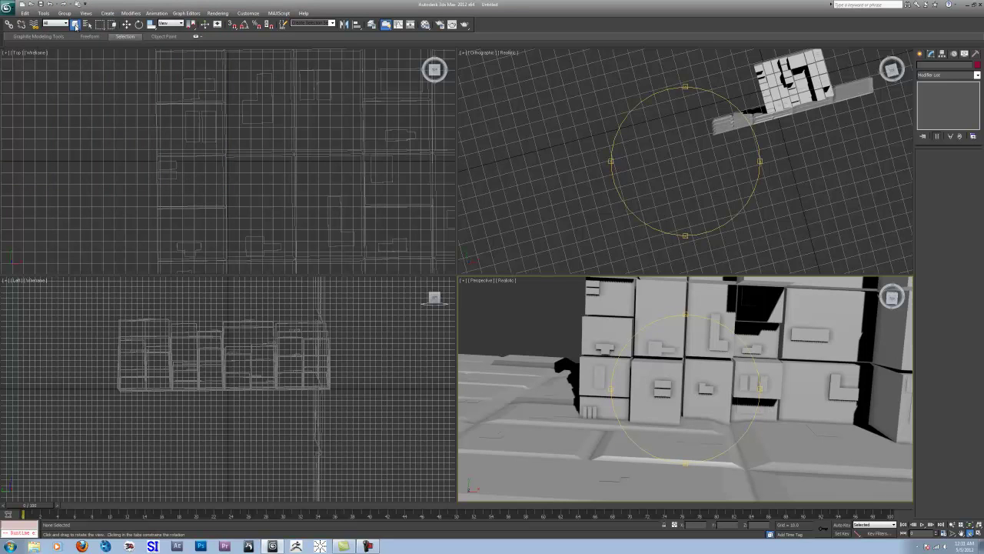
- Draw a new Standard Primitives plane across the Perspective viewport
left_click(76, 26)
left_click(925, 54)
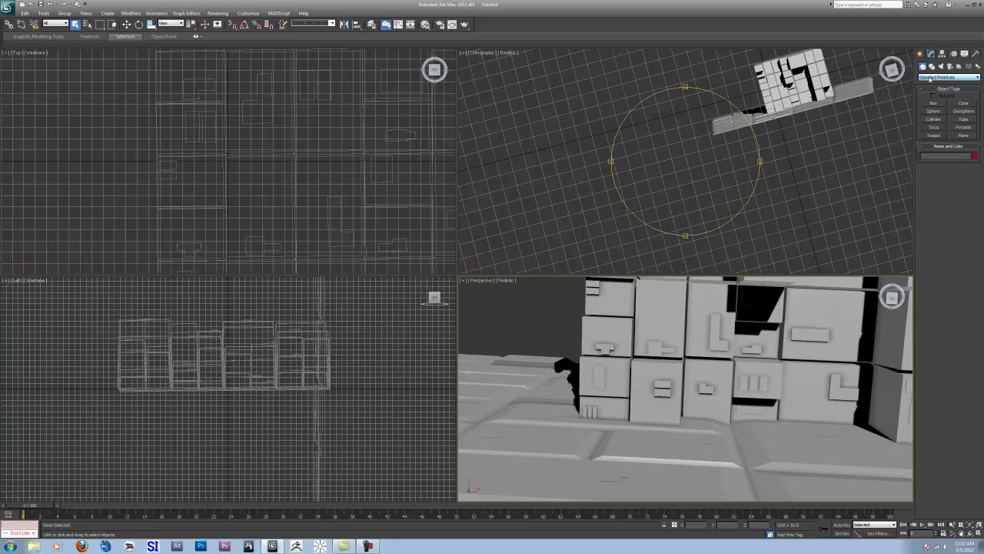
left_click(964, 135)
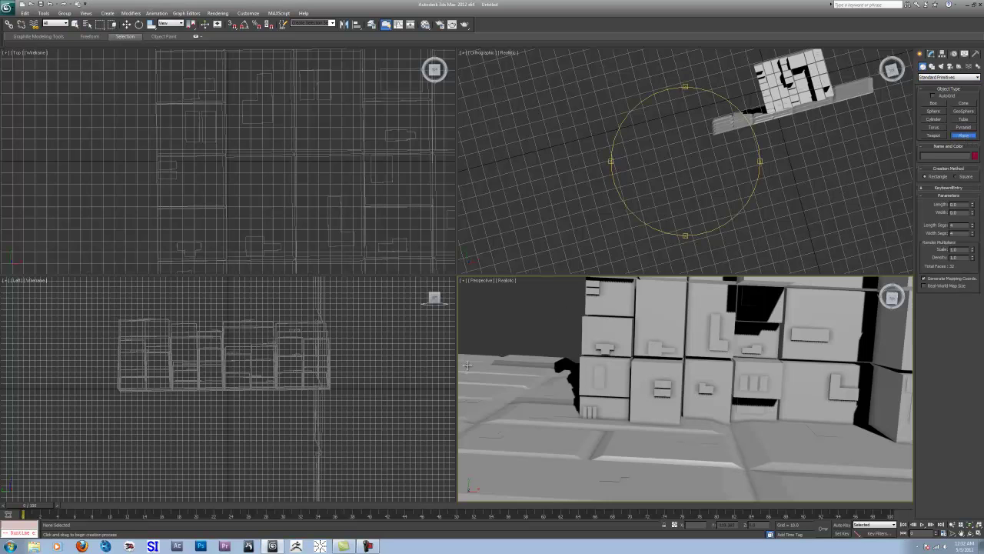
left_click_drag(468, 365, 980, 19)
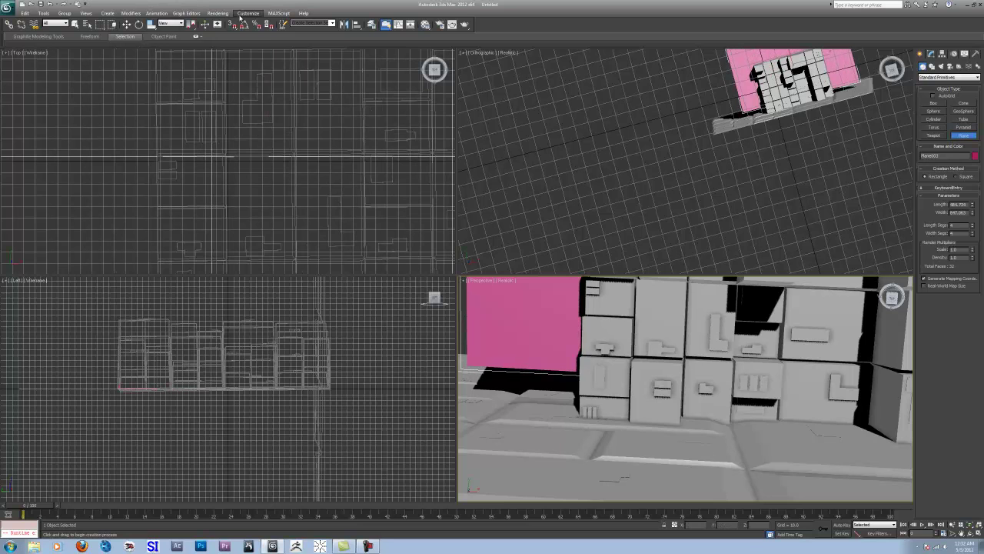
- Move the pink plane down-left, nudge building mesh Plane001 upward, and reselect the plane
left_click(126, 24)
left_click_drag(542, 301, 505, 339)
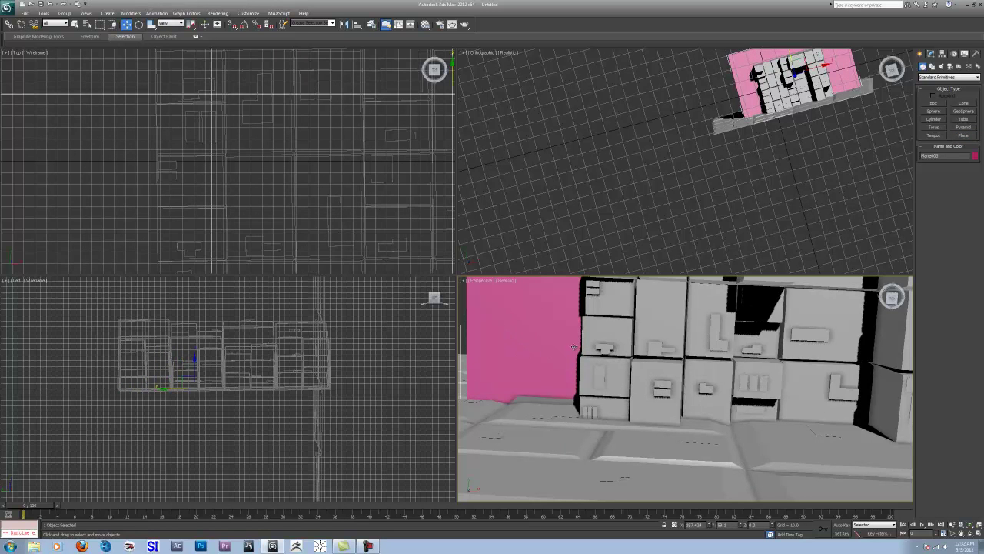
left_click(166, 388)
mouse_move(166, 388)
left_mouse_down()
mouse_move(183, 402)
mouse_move(181, 394)
left_mouse_up()
left_click(548, 320)
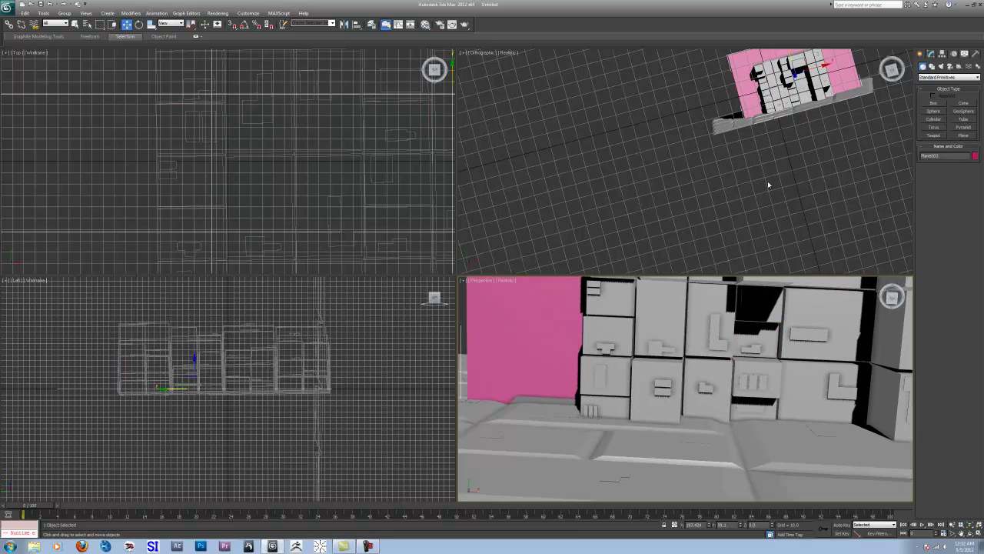
- Convert Plane002 to Editable Poly, add a Greeble modifier, and shift it along Y
left_click(931, 55)
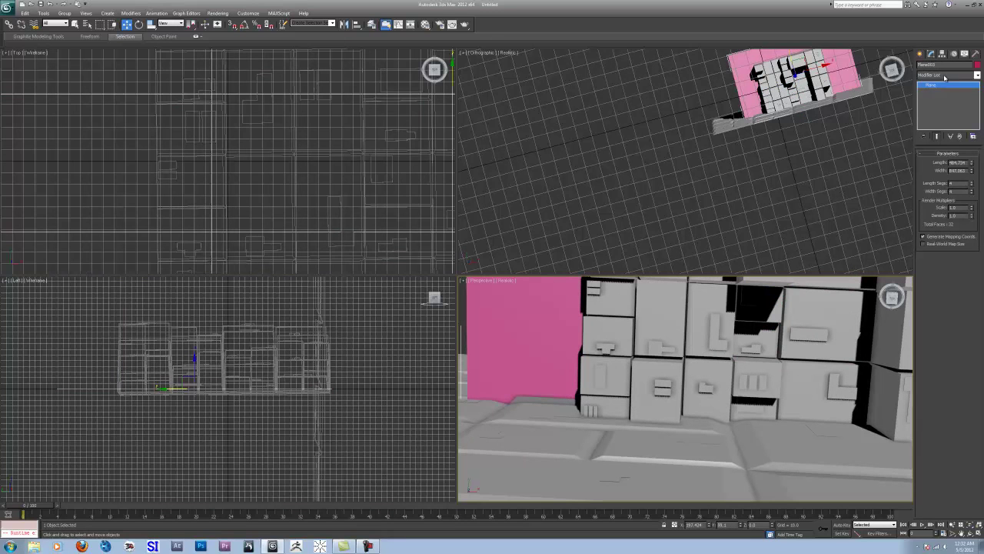
right_click(956, 87)
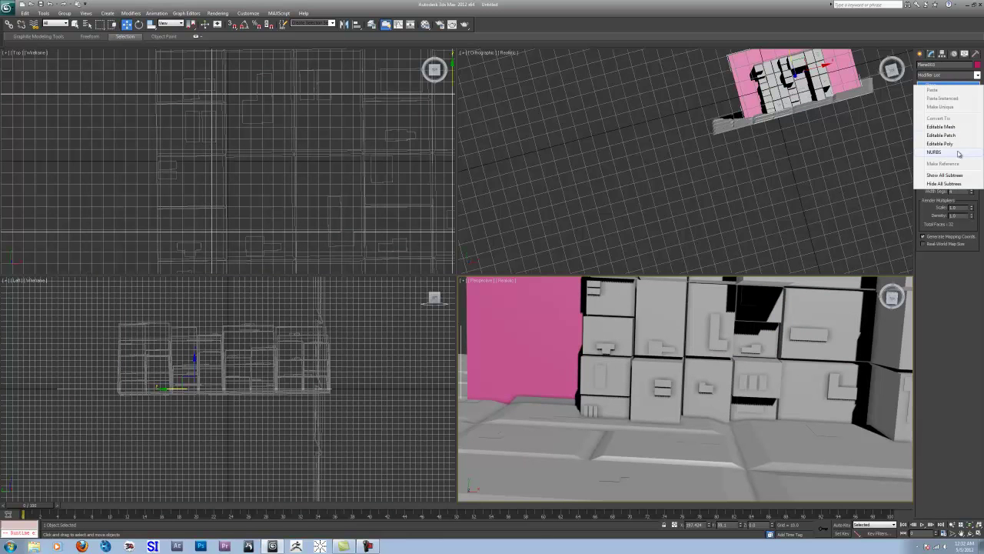
left_click(959, 144)
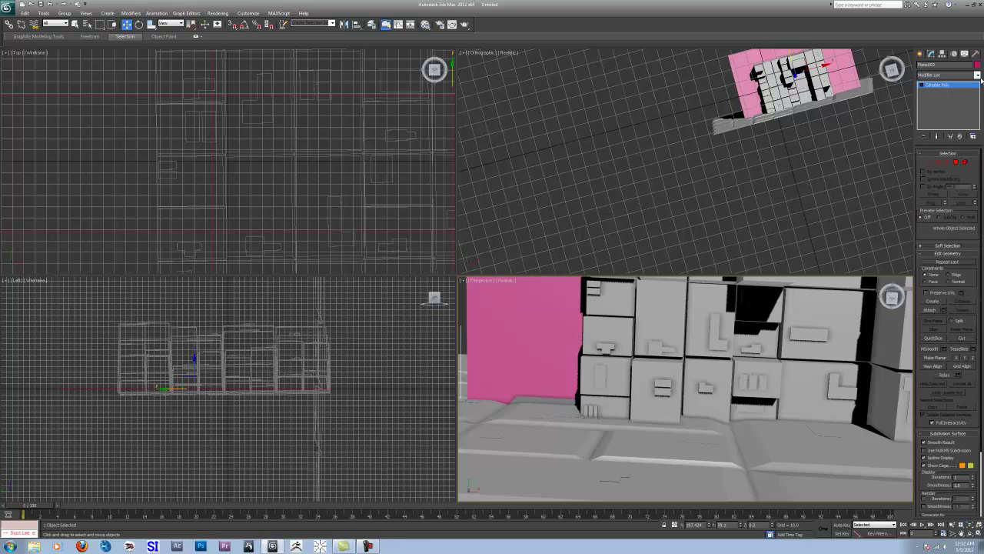
left_click(976, 75)
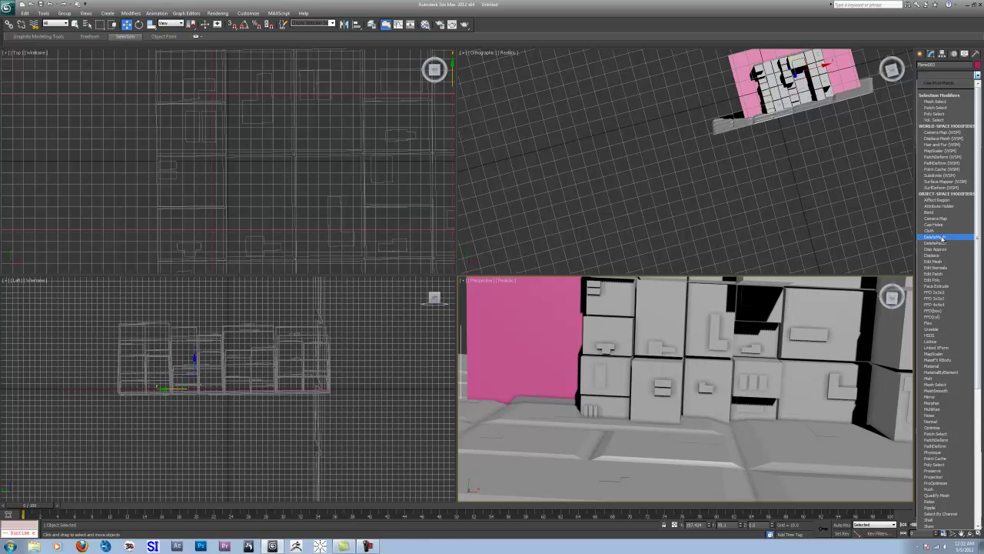
left_click(940, 329)
left_click_drag(529, 316, 476, 323)
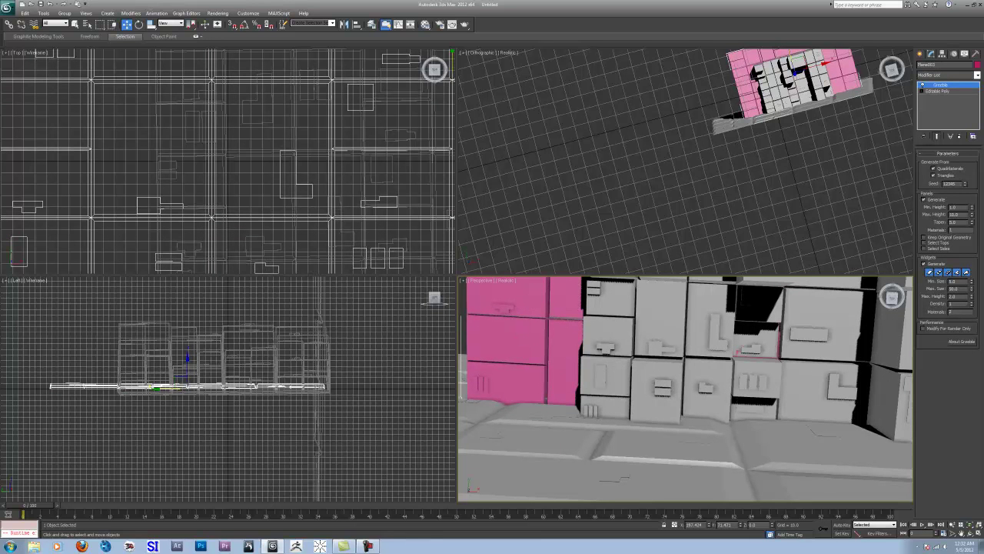
- Change Plane002's object colour to light grey
left_click(977, 64)
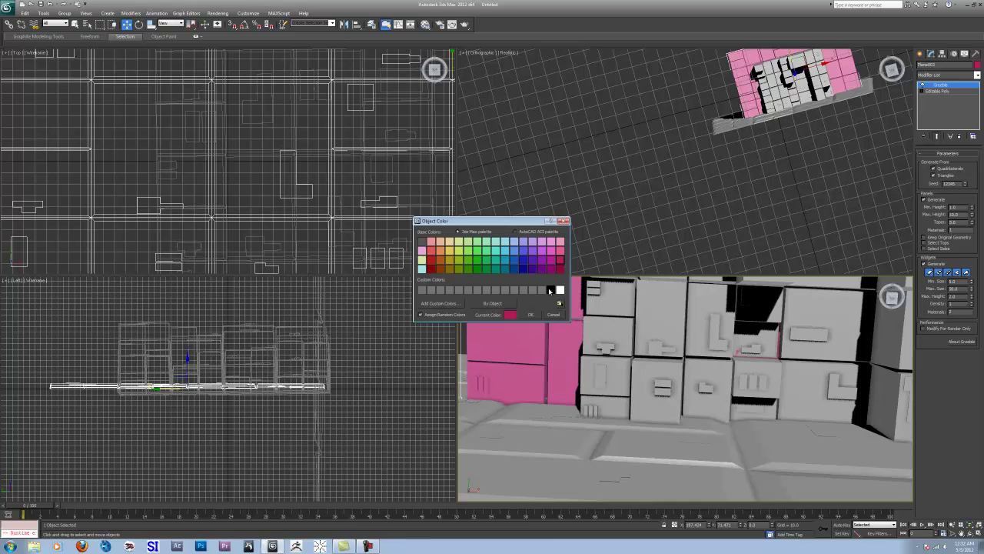
left_click(550, 290)
left_click(530, 314)
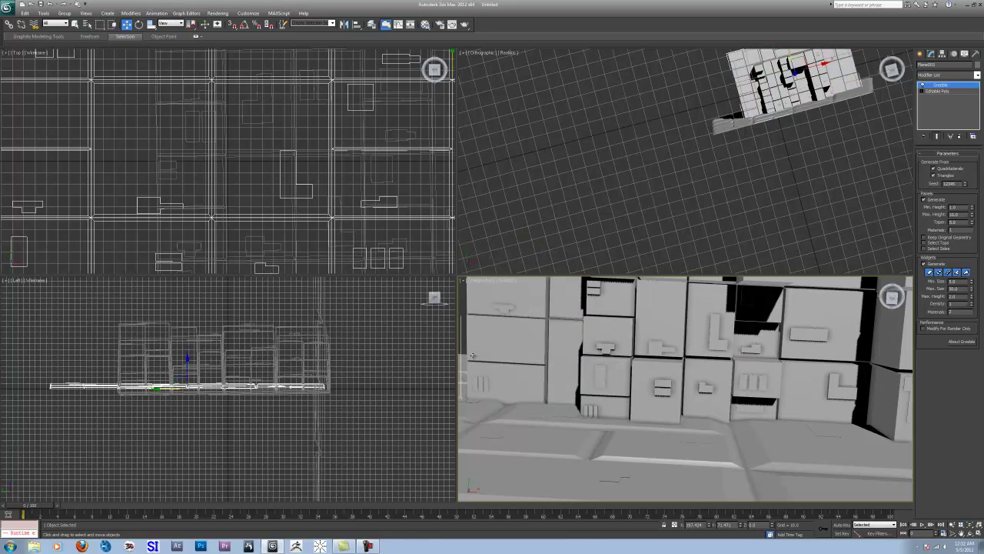
- Reposition the greebled city along Y and raise Greeble Min. Height to 20.0
left_click_drag(473, 355, 751, 342)
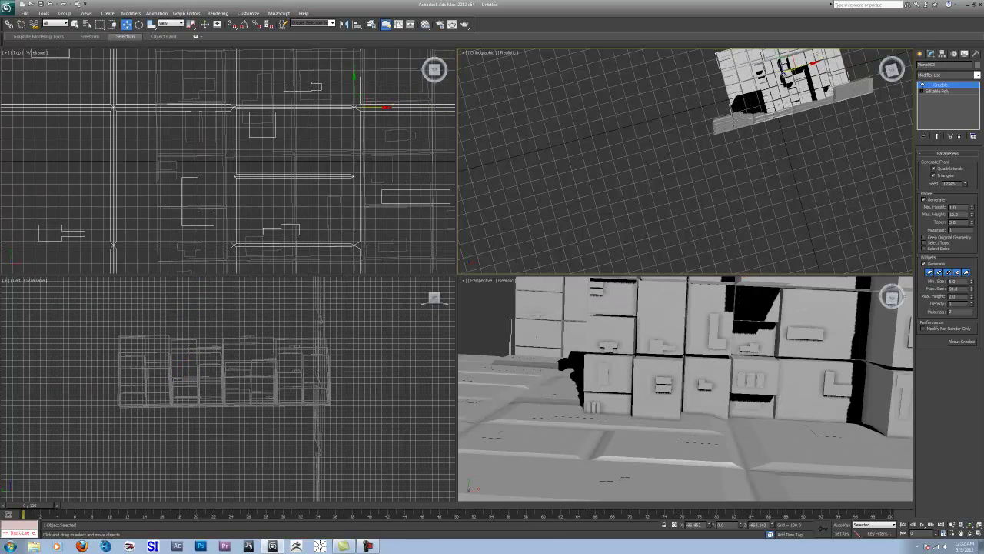
left_click_drag(778, 73, 742, 92)
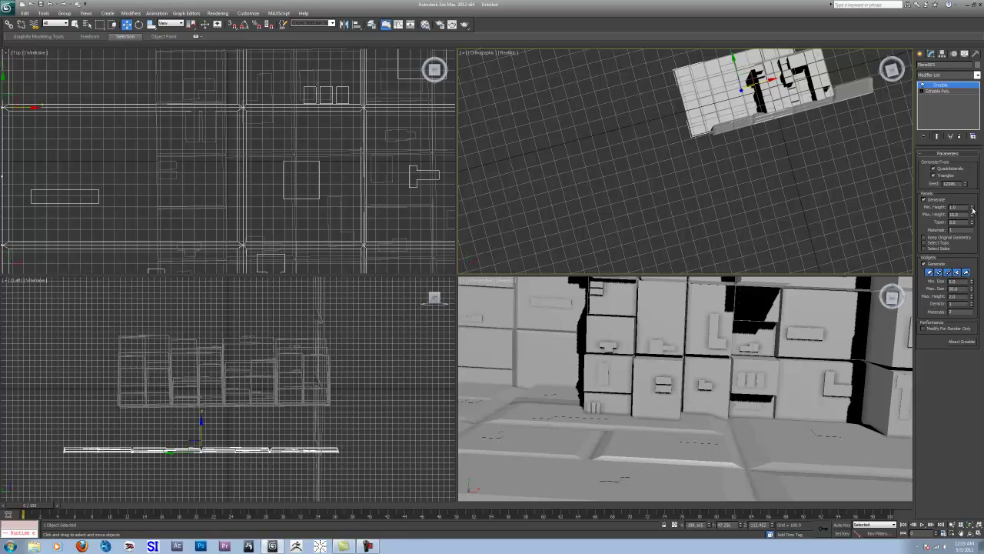
left_click_drag(973, 207, 973, 198)
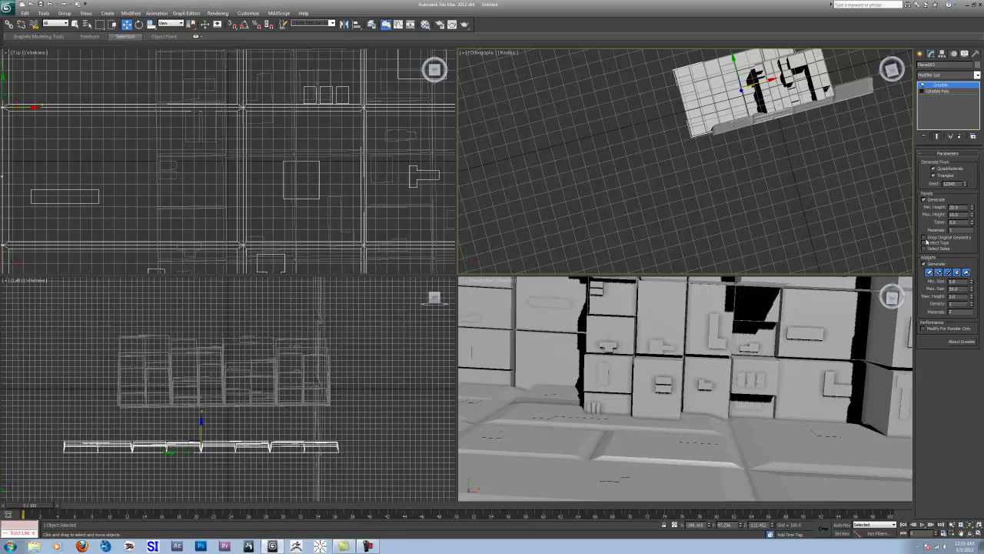
- Enable Greeble's Select Tops and Sides options and lower Max. Height to about 6.1
left_click(925, 242)
left_click(925, 247)
left_click_drag(972, 215, 950, 90)
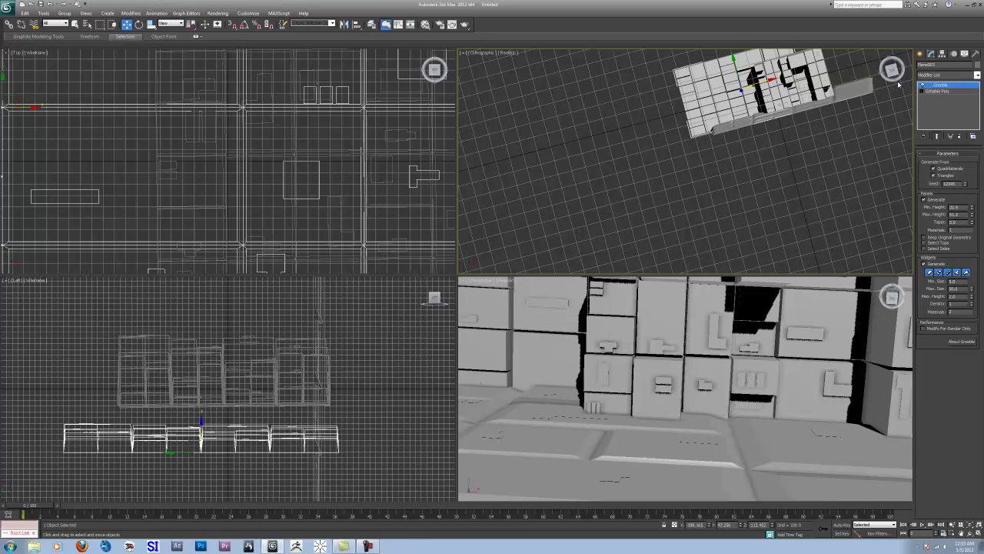
- Deselect the greebled plane, zoom in and out to inspect the city, then reselect it
left_click(321, 356)
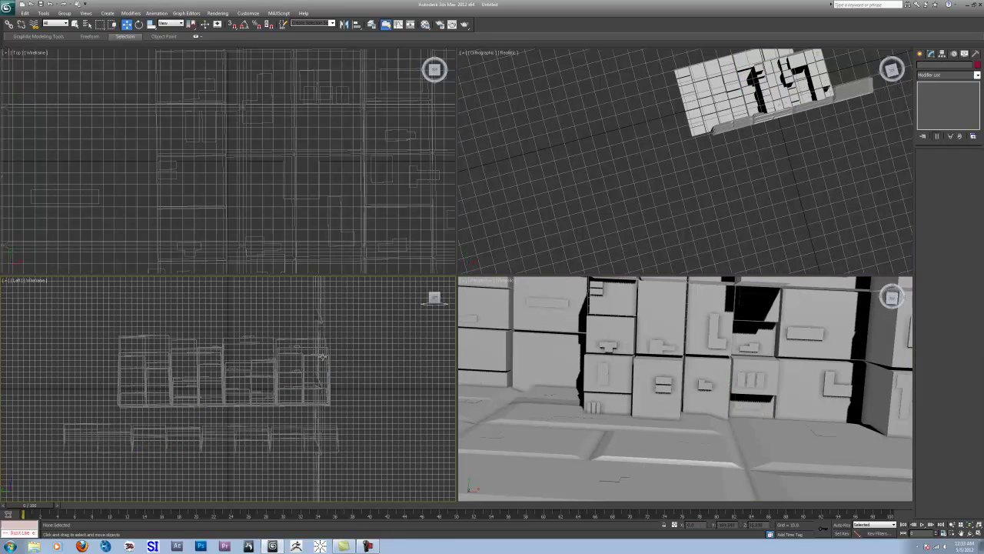
scroll(313, 370, "down", 5)
scroll(274, 400, "up", 3)
scroll(177, 415, "up", 5)
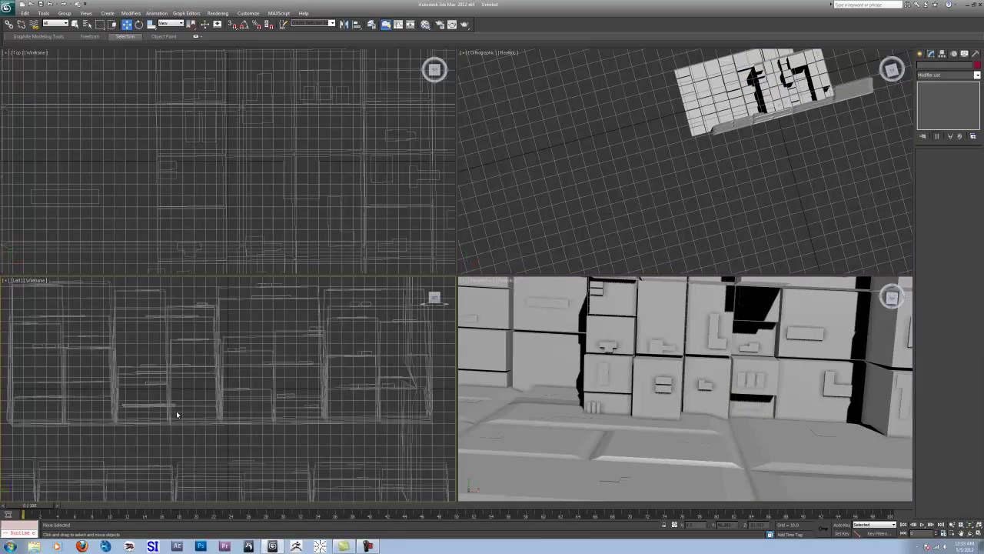
scroll(177, 415, "down", 5)
scroll(181, 406, "up", 3)
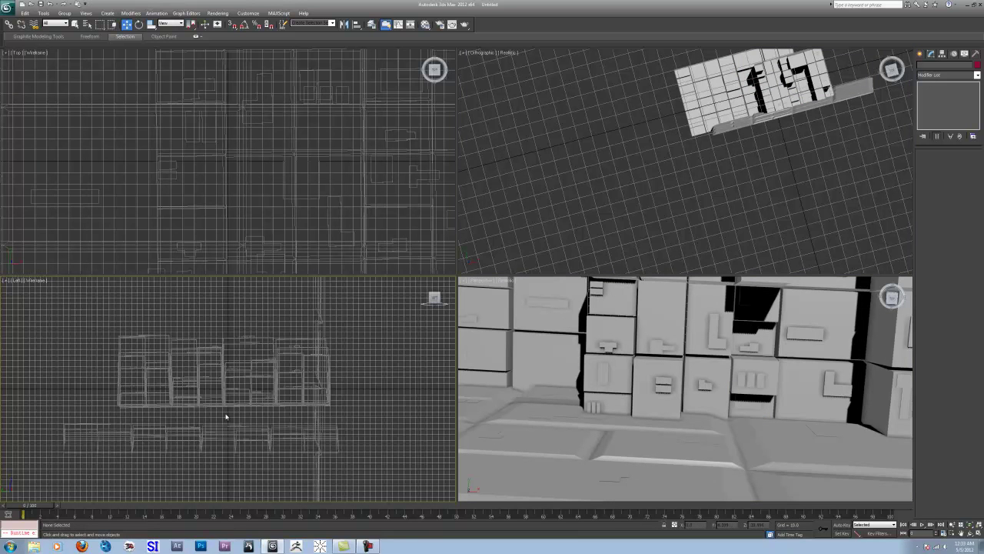
scroll(226, 417, "up", 5)
scroll(226, 416, "down", 3)
left_click(506, 316)
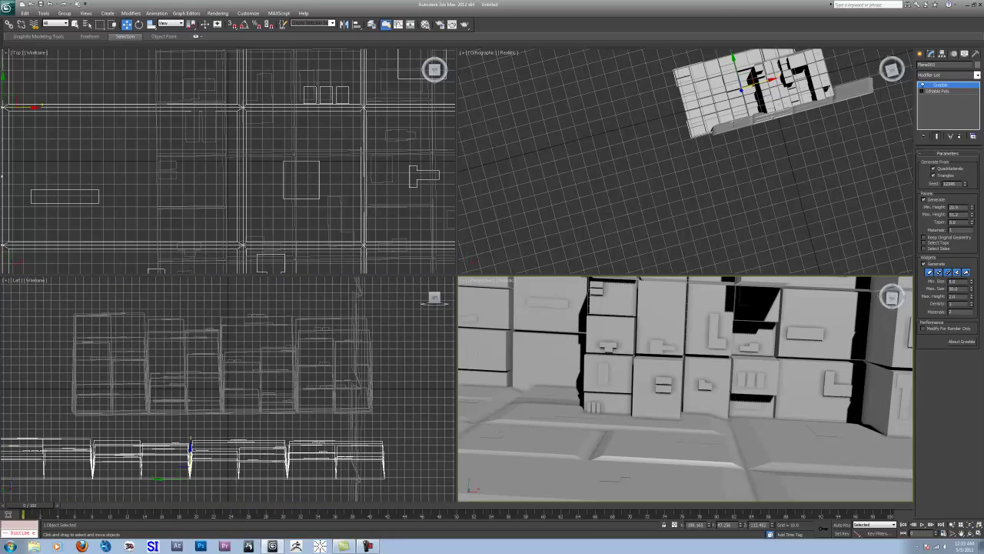
- Minimize 3ds Max, Google 'greeble 3ds max' in Firefox, and open the max.klanky.com result
left_click(967, 4)
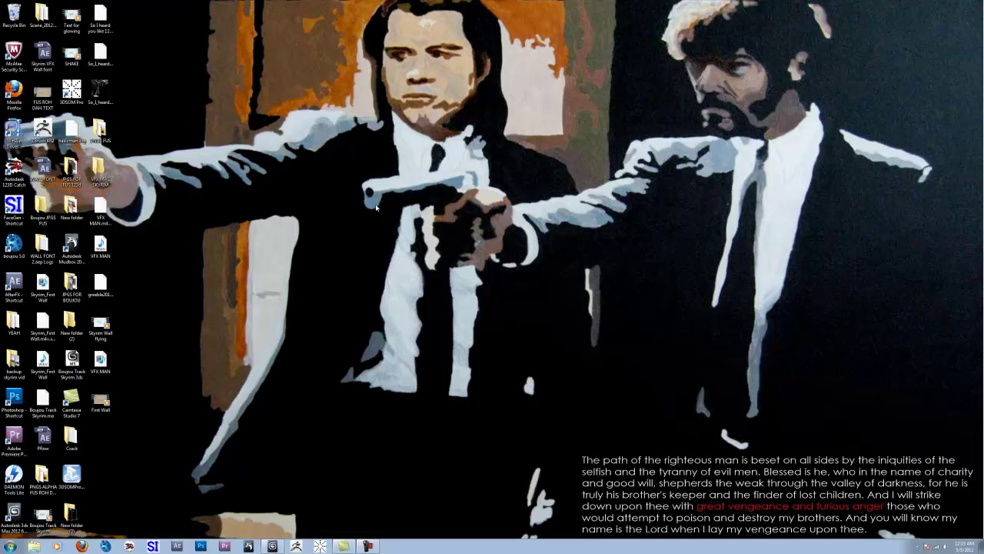
left_click(81, 546)
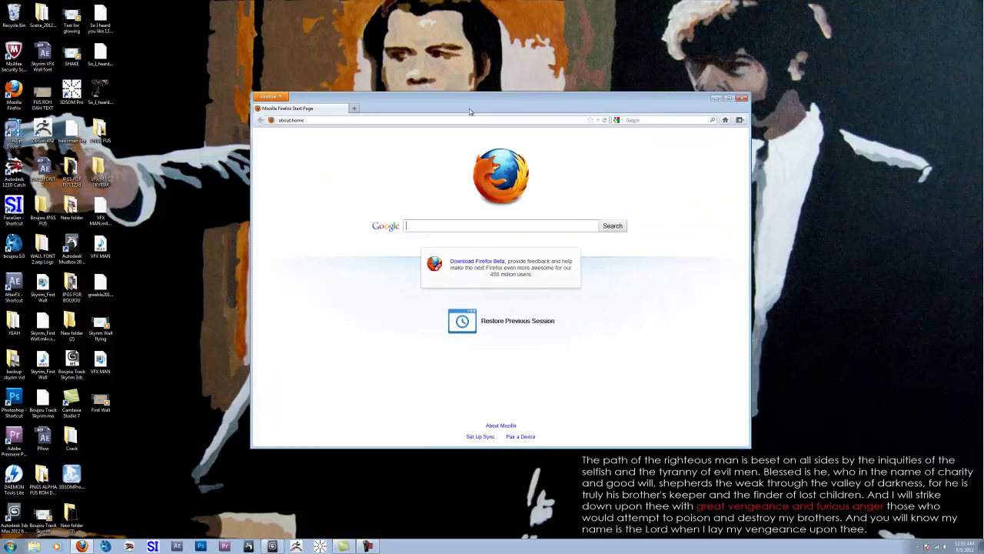
left_click_drag(469, 108, 414, 67)
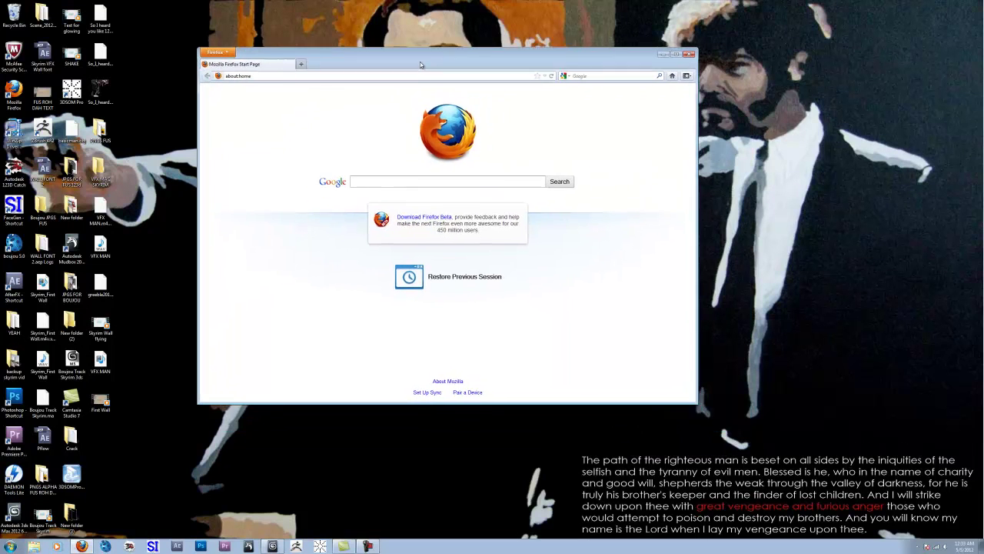
left_click(416, 186)
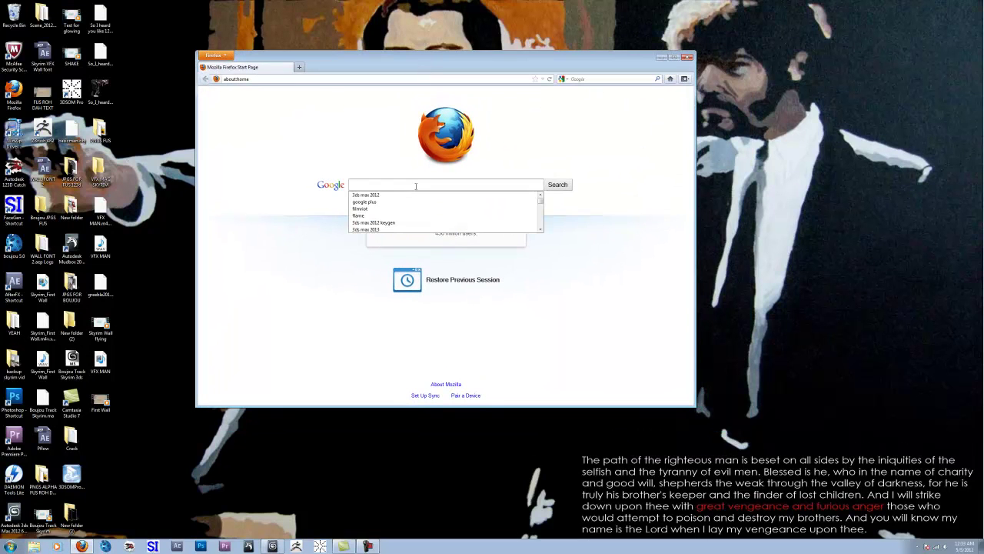
type("greeble 3")
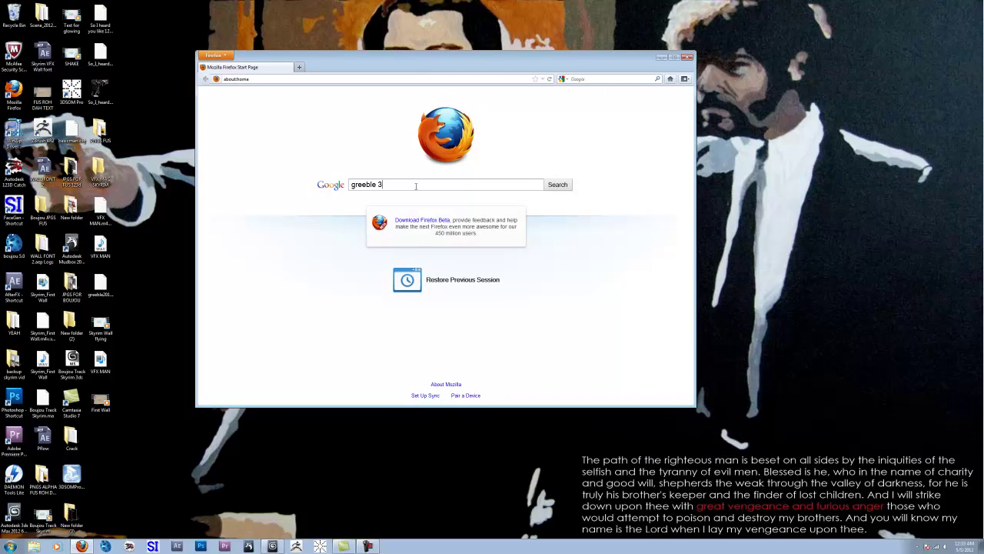
type("ds max")
key("Return")
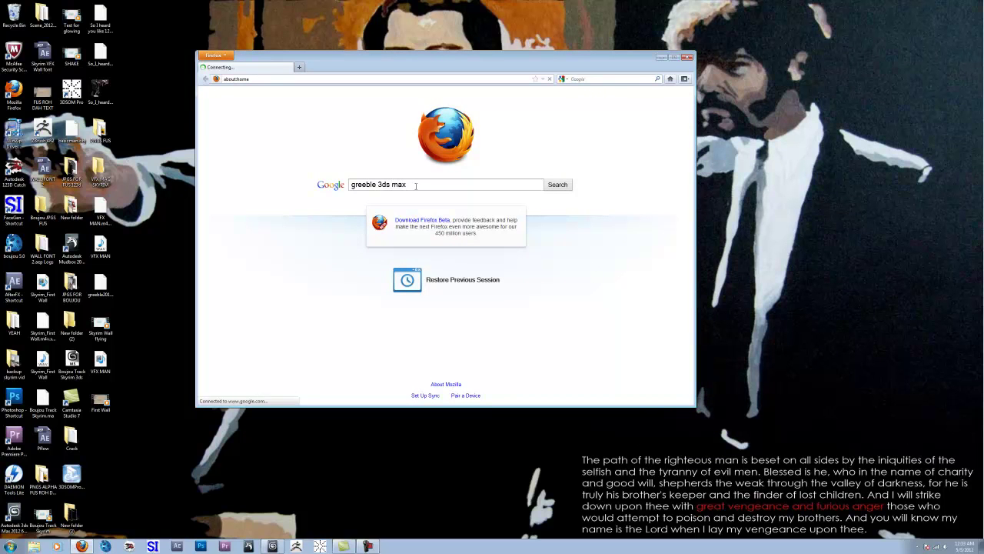
left_click(321, 161)
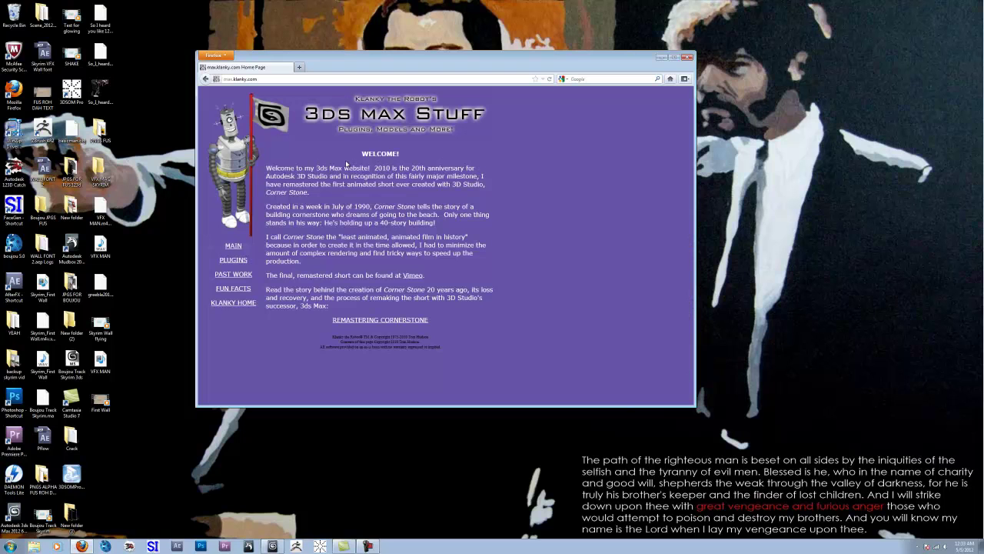
- Open the site's PLUGINS page and browse the Greeble version download buttons
left_click(239, 260)
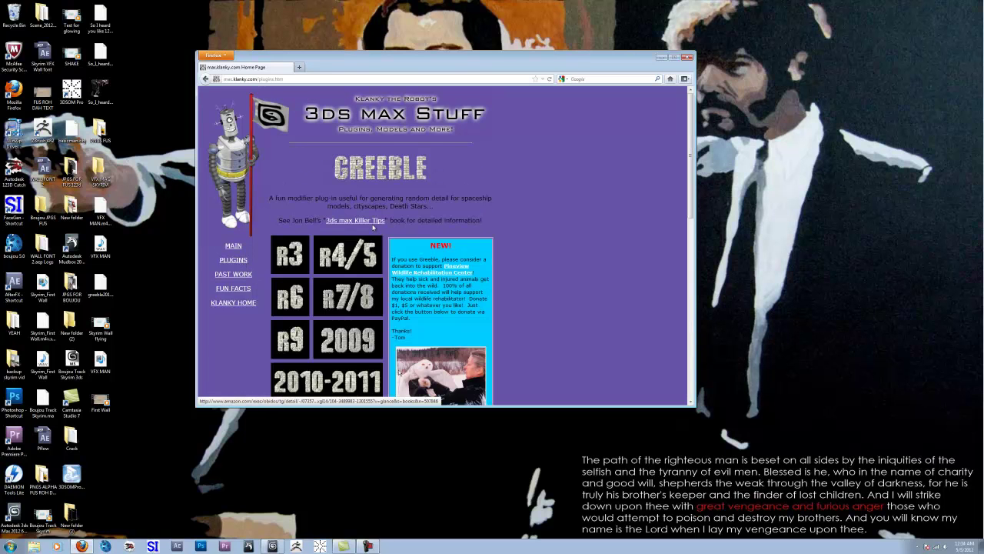
scroll(401, 254, "down", 5)
scroll(404, 238, "up", 4)
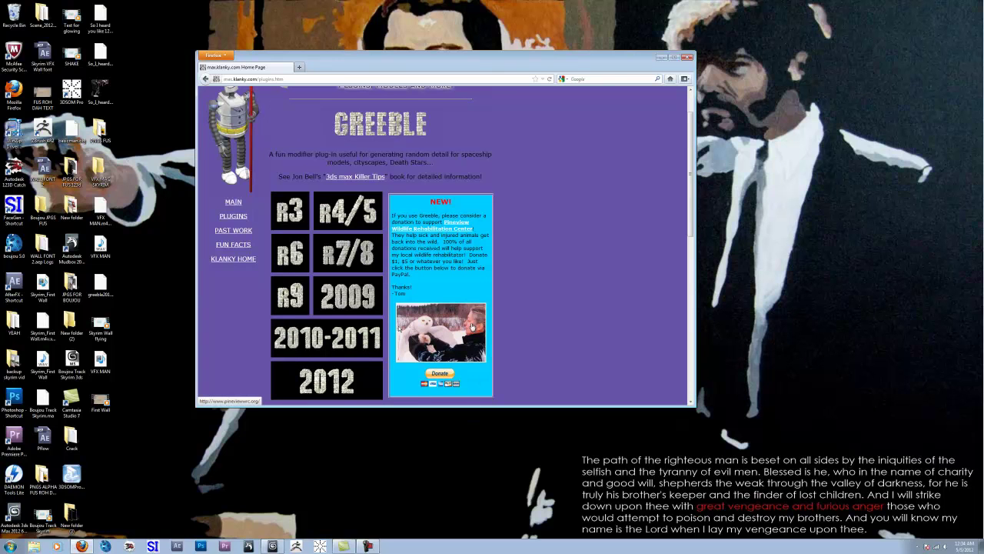
scroll(470, 324, "down", 3)
scroll(469, 323, "up", 5)
scroll(469, 322, "down", 10)
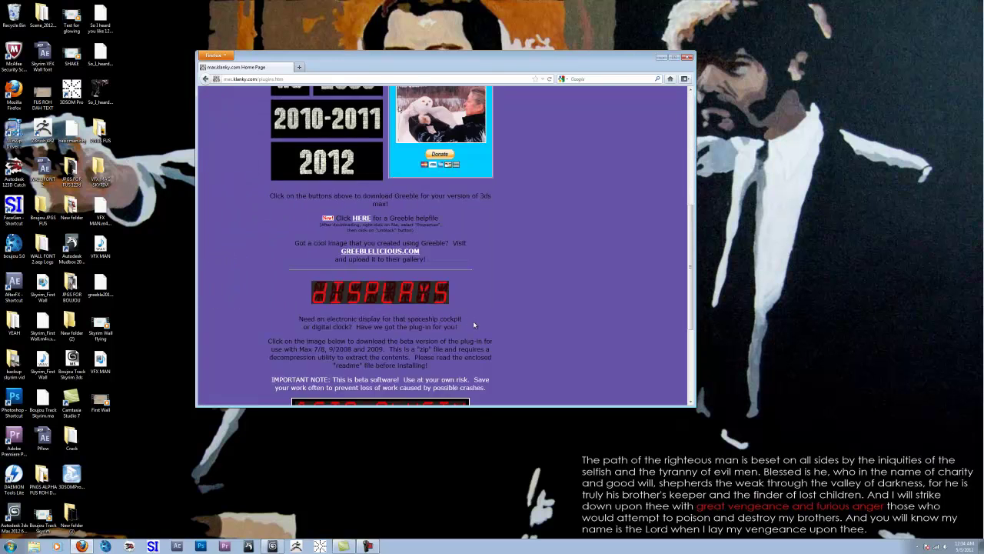
scroll(490, 341, "up", 10)
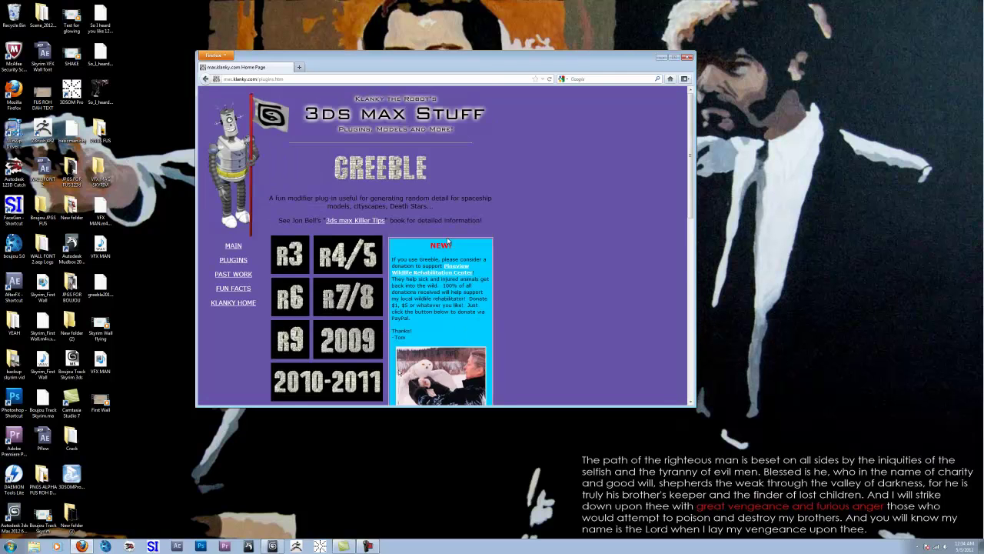
scroll(435, 250, "down", 3)
scroll(436, 249, "up", 2)
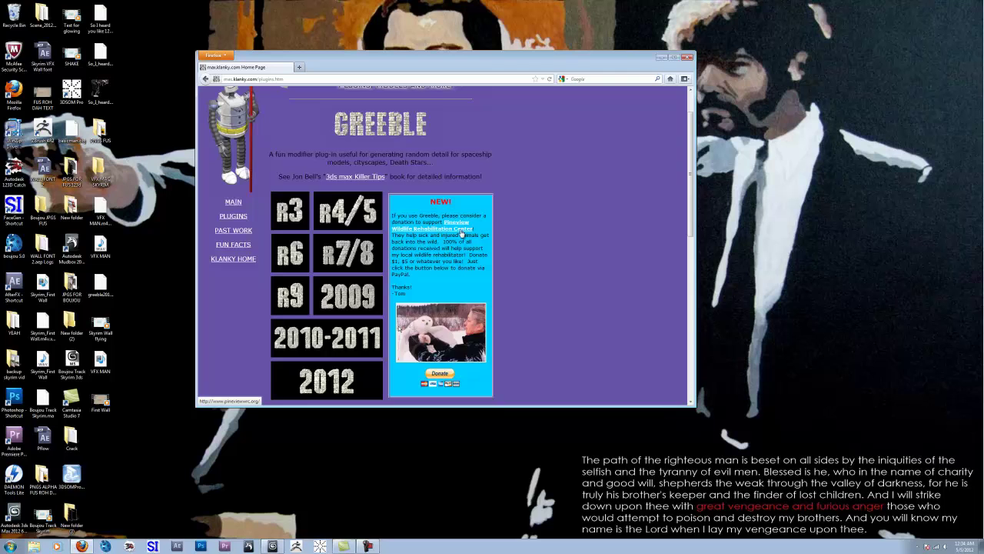
- Scroll through the Greeble Displays section, then minimize Firefox to the desktop
scroll(461, 232, "up", 1)
scroll(383, 233, "down", 5)
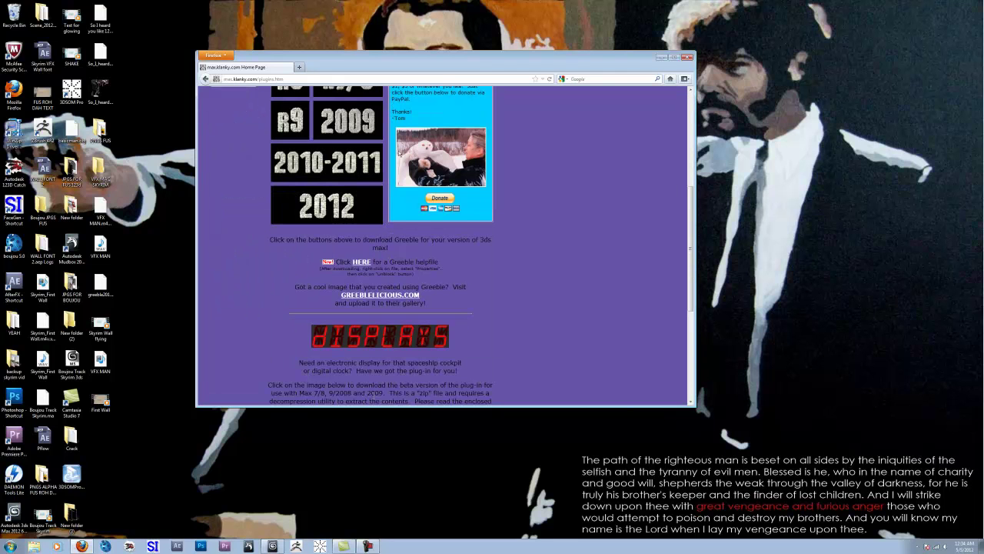
scroll(547, 181, "down", 3)
scroll(523, 118, "down", 2)
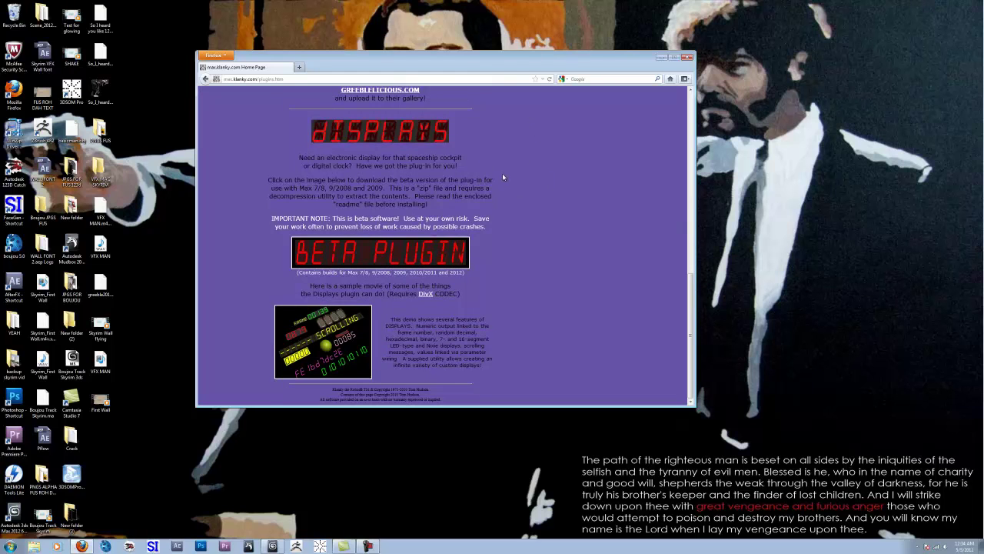
scroll(503, 175, "up", 10)
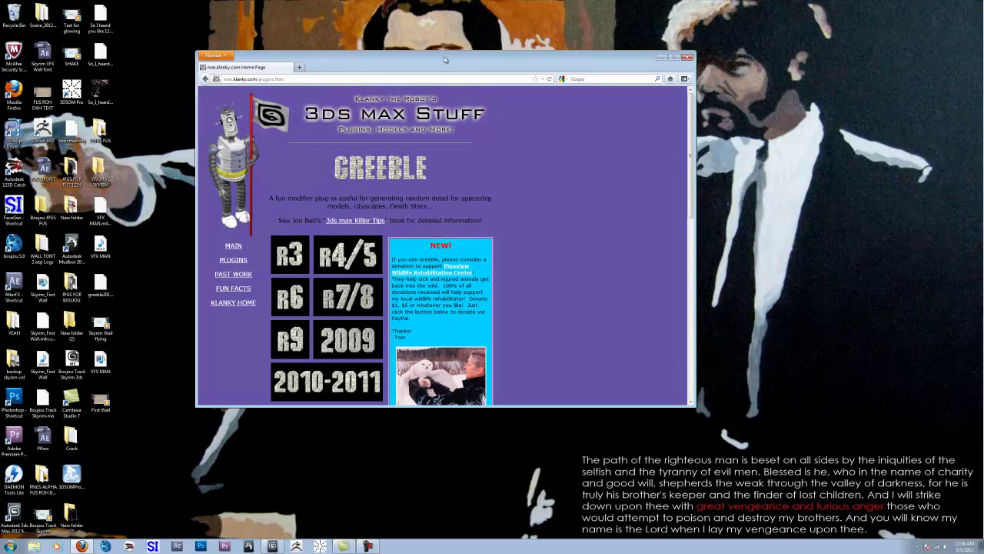
scroll(505, 176, "down", 2)
scroll(382, 224, "down", 1)
scroll(381, 224, "up", 1)
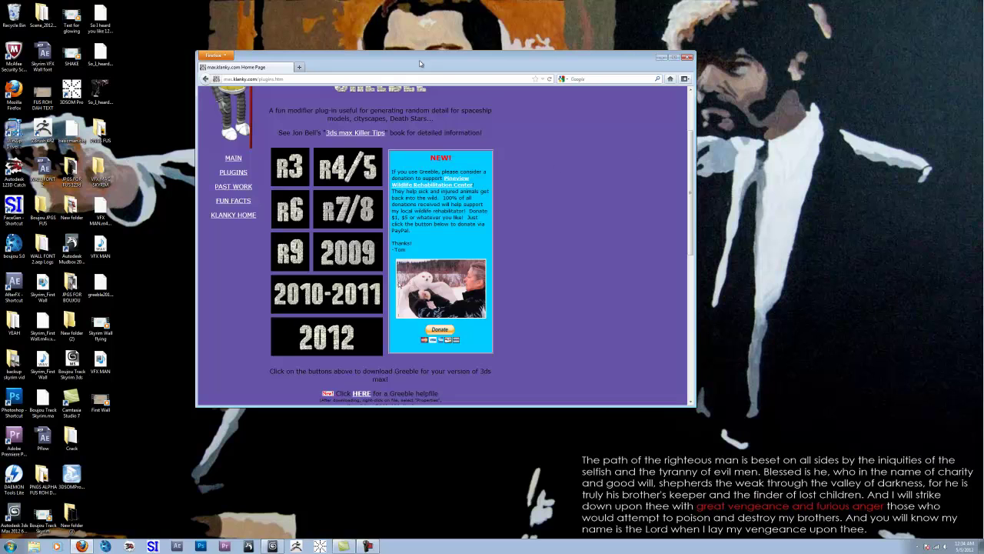
scroll(446, 89, "up", 2)
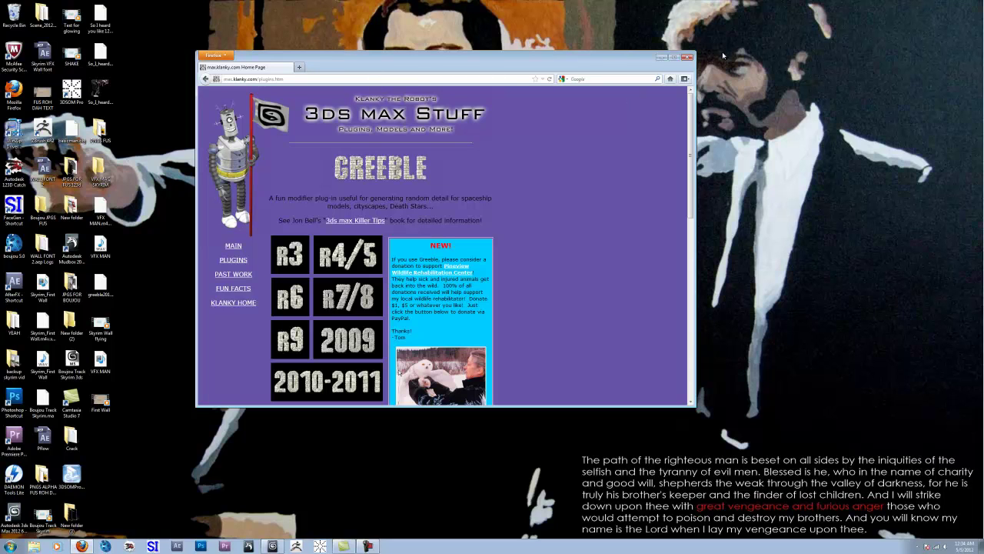
left_click(662, 57)
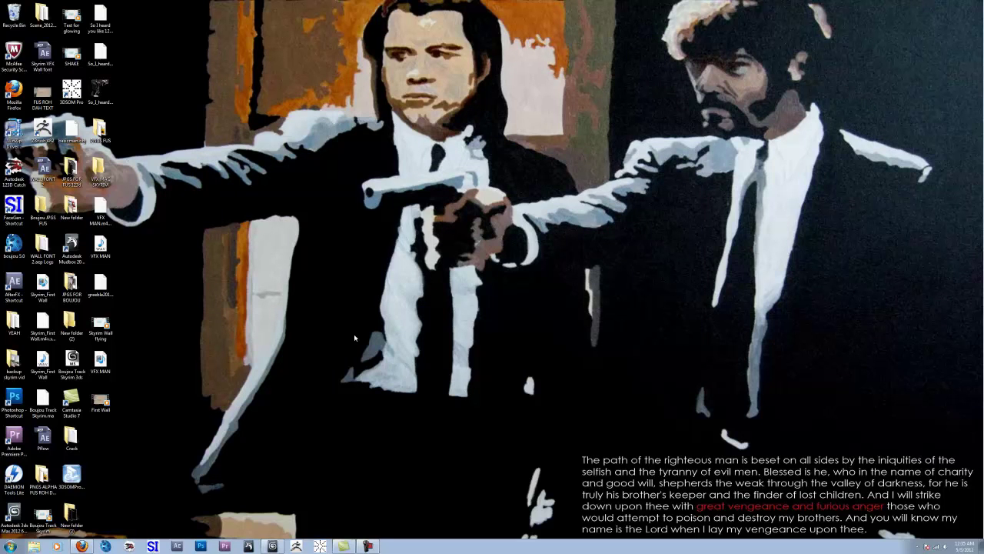
left_click_drag(256, 2, 795, 329)
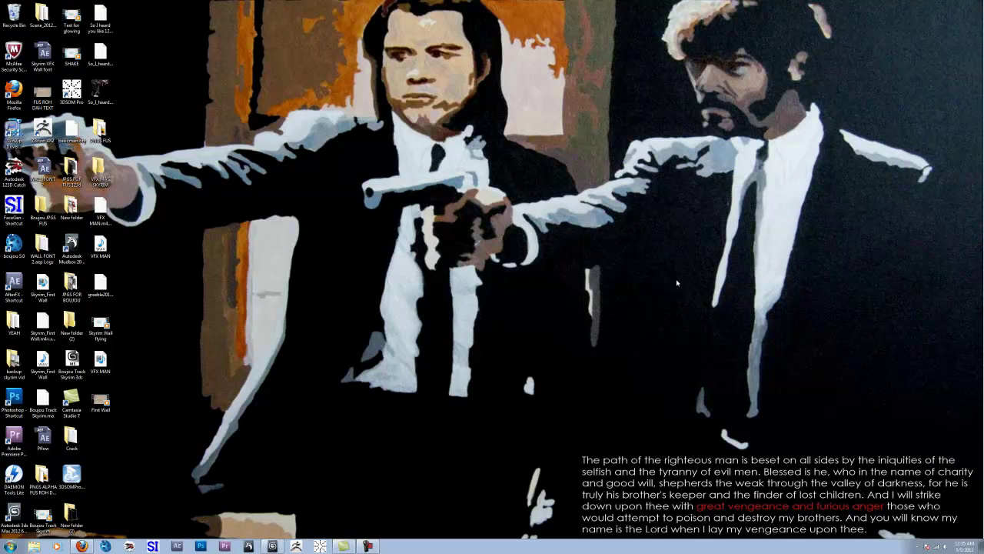